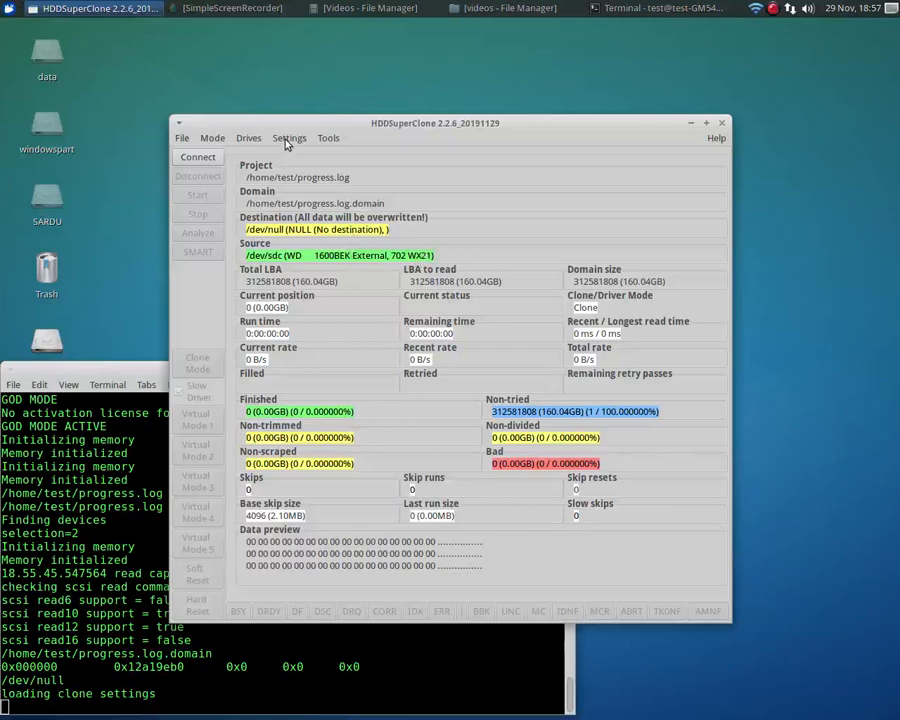
Connect the source drive /dev/sdc, run the clone for about 15 seconds and stop it
{"action": "left_click", "coordinate": [197, 157]}
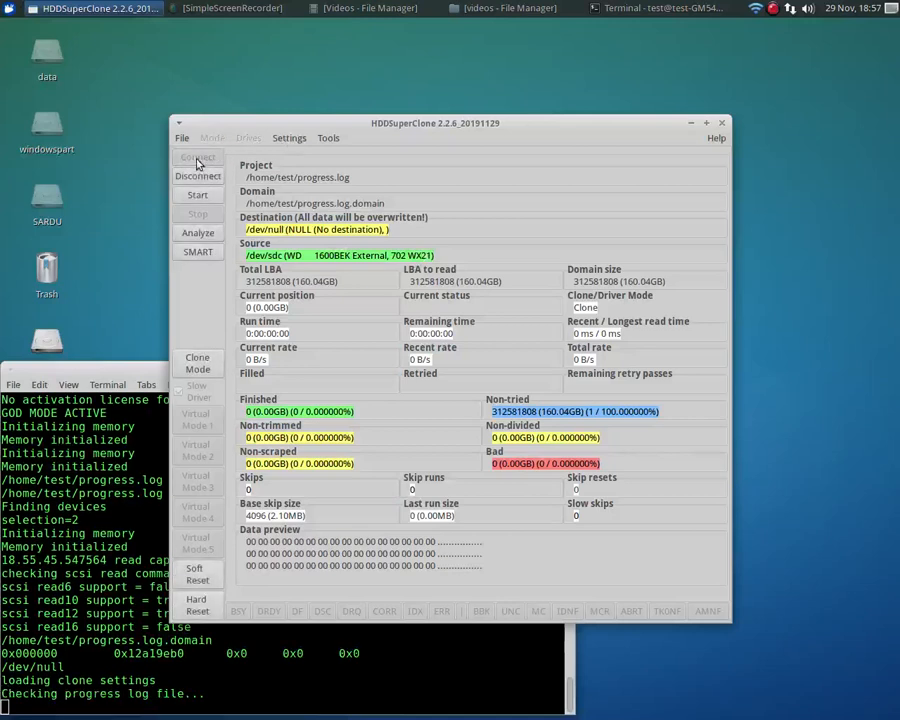
{"action": "left_click", "coordinate": [197, 197]}
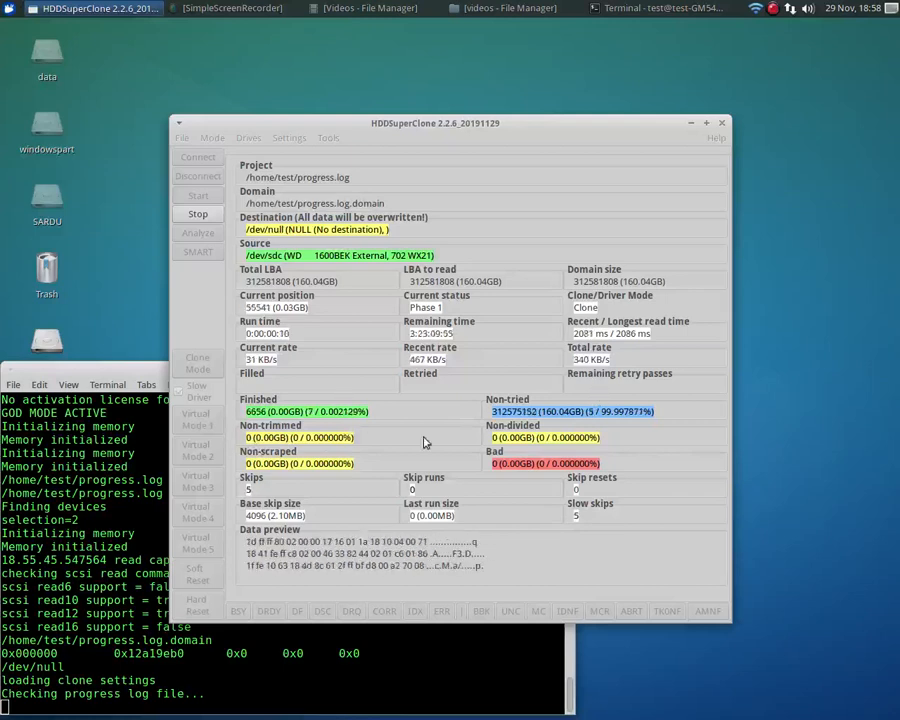
{"action": "left_click", "coordinate": [197, 218]}
{"action": "left_click", "coordinate": [536, 439]}
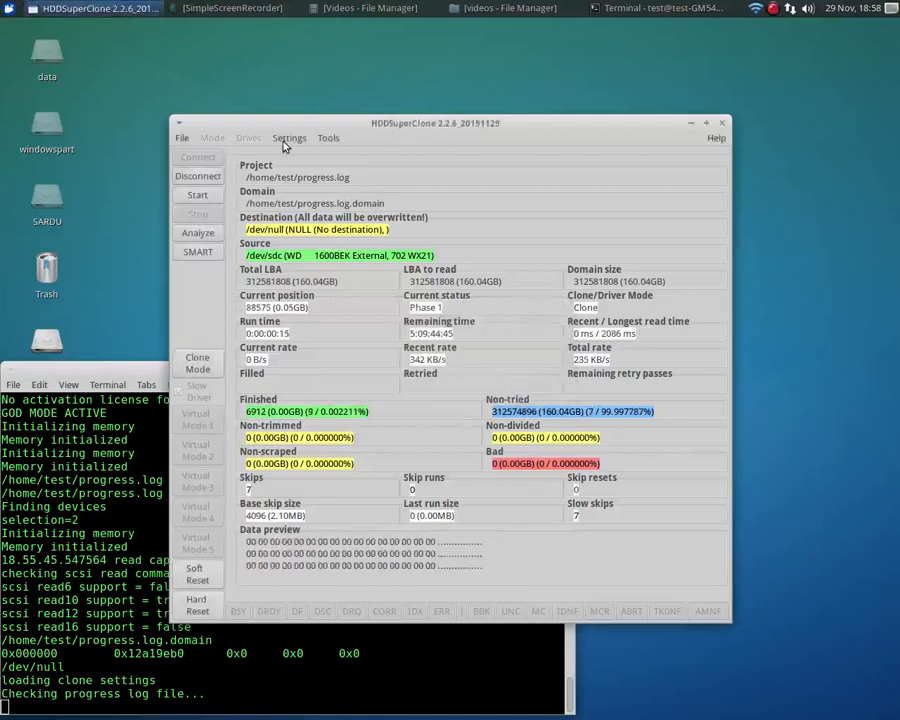
Change the skip threshold for phases 1-2 in the clone settings and restart the clone
{"action": "left_click", "coordinate": [288, 138]}
{"action": "left_click", "coordinate": [296, 152]}
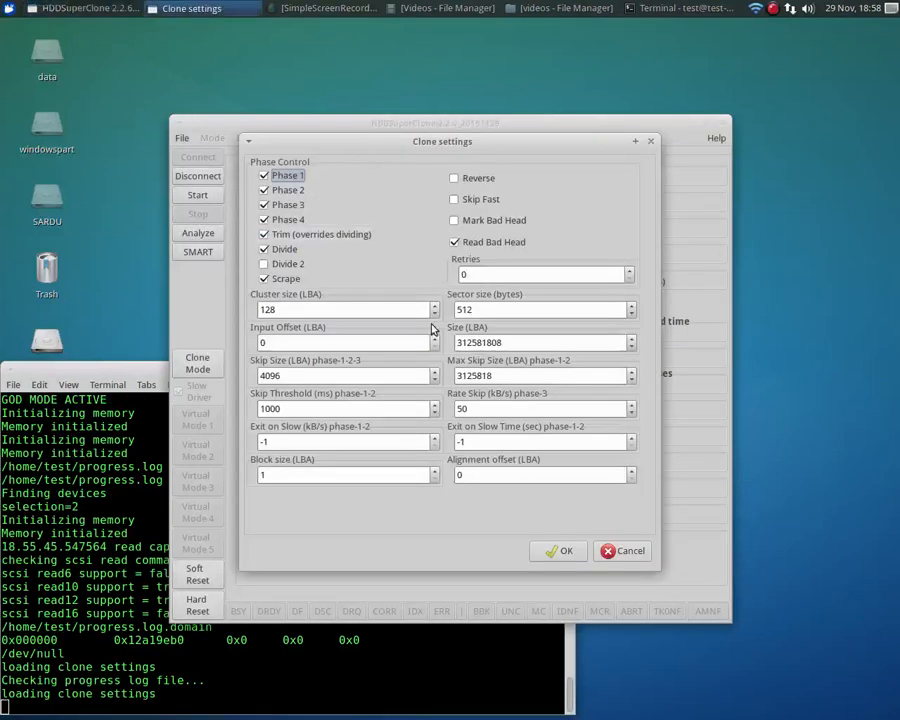
{"action": "left_click", "coordinate": [320, 411]}
{"action": "type", "text": "0"}
{"action": "left_click", "coordinate": [561, 551]}
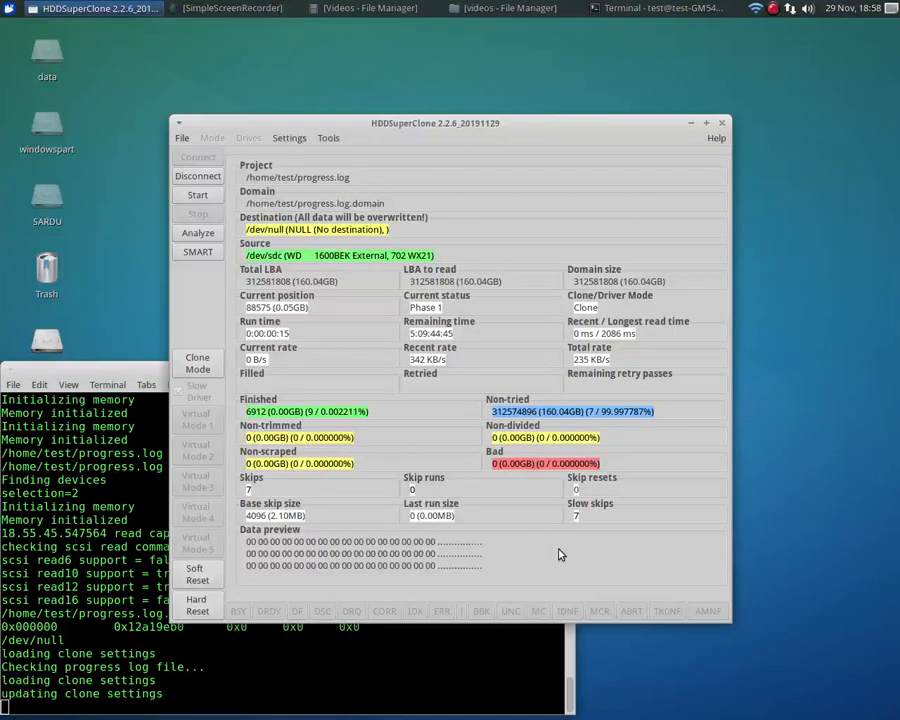
{"action": "left_click", "coordinate": [196, 197]}
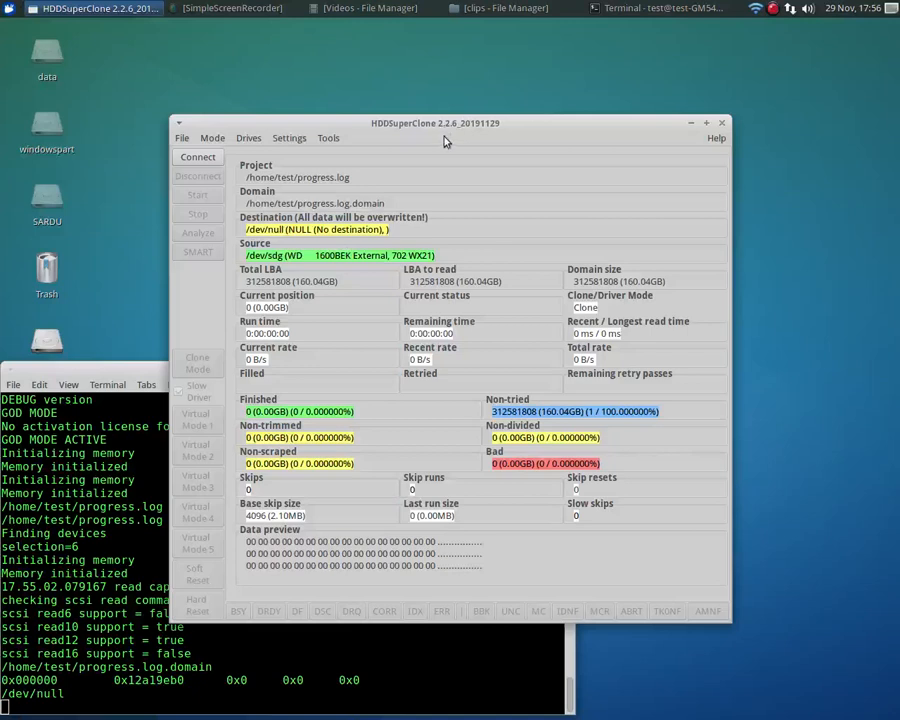
Connect the source drive /dev/sdg, run the clone for about 19 seconds and stop it
{"action": "left_click", "coordinate": [193, 159]}
{"action": "left_click", "coordinate": [196, 198]}
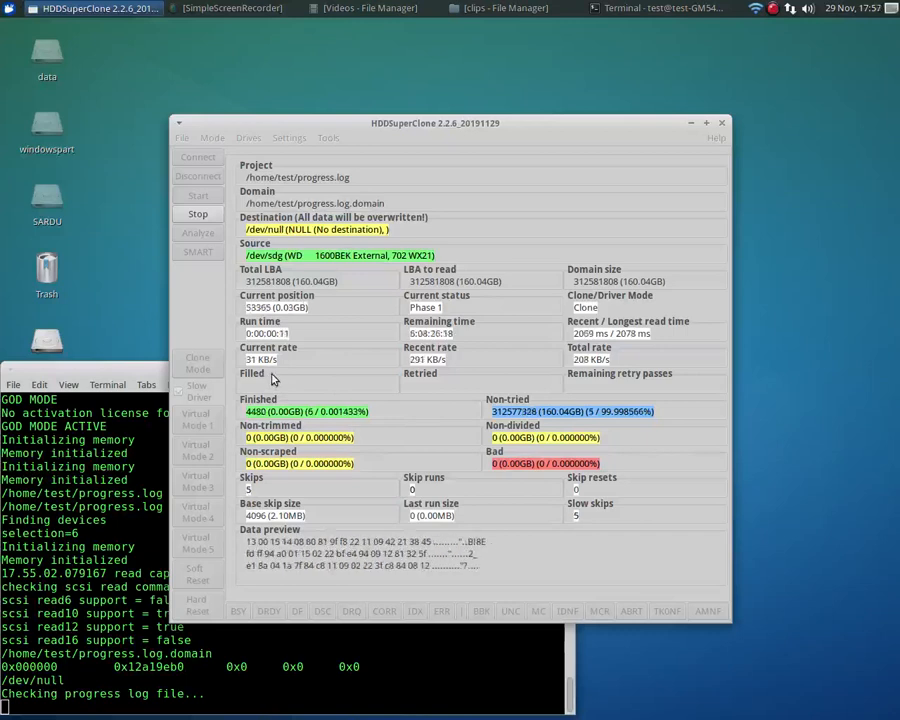
{"action": "left_click", "coordinate": [197, 216]}
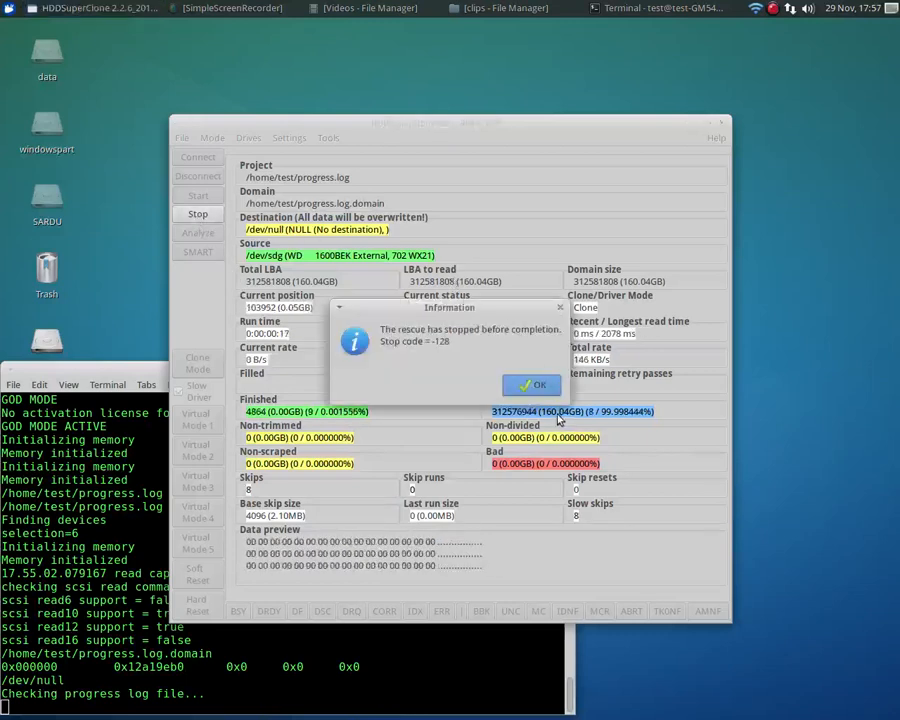
{"action": "left_click", "coordinate": [534, 384]}
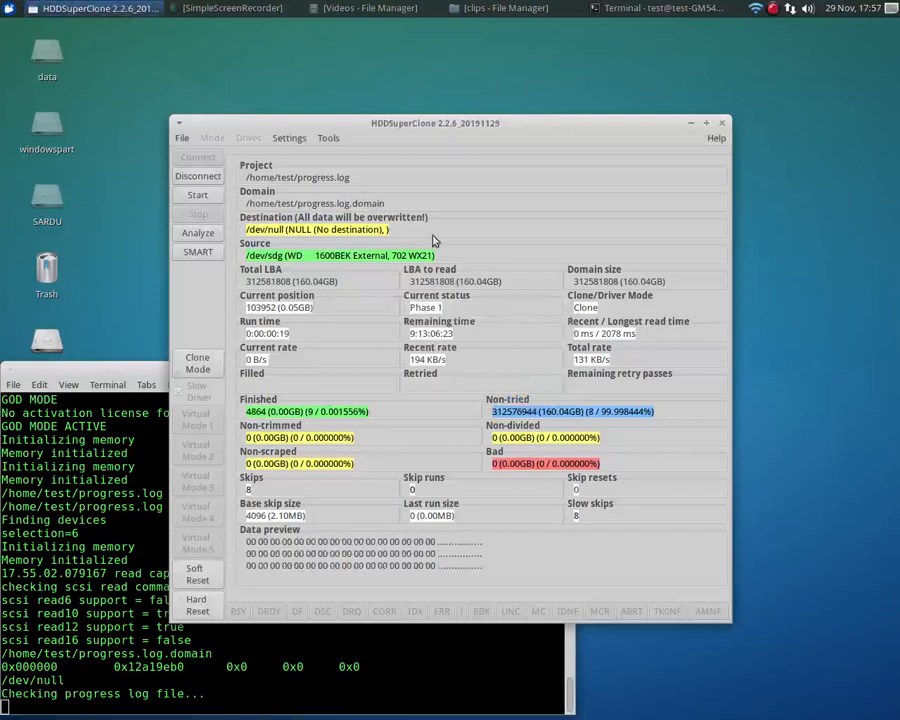
Set the cluster size to 240 LBA in the clone settings
{"action": "left_click", "coordinate": [292, 139]}
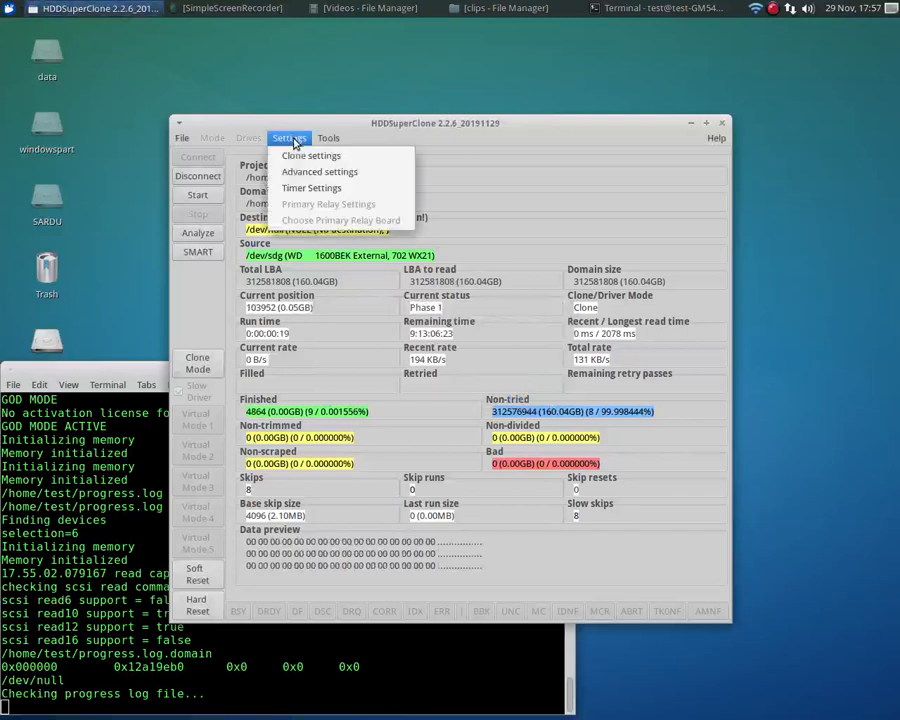
{"action": "left_click", "coordinate": [303, 155]}
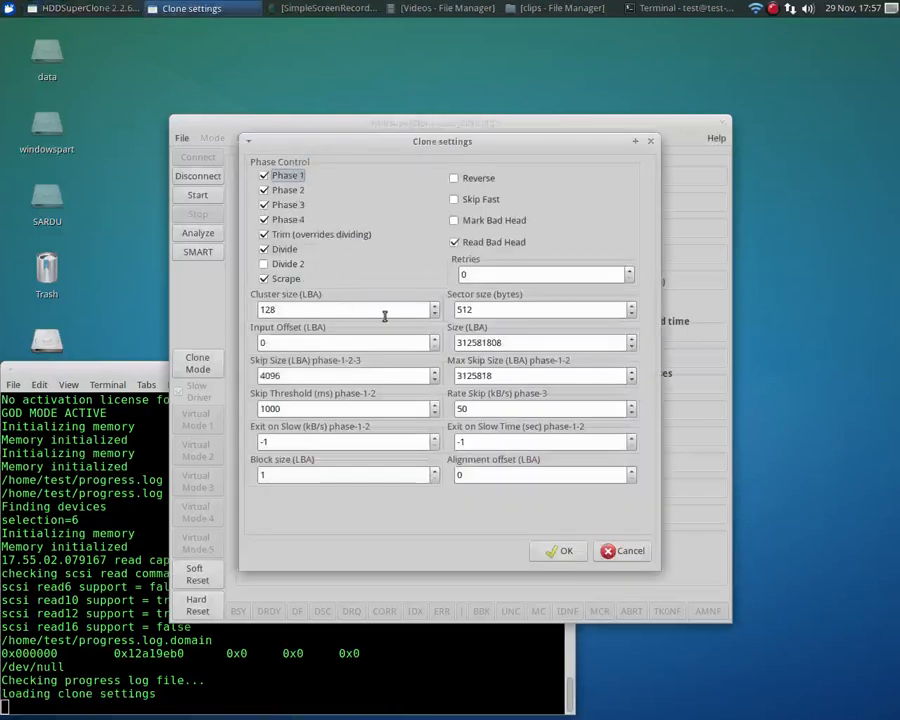
{"action": "left_click", "coordinate": [435, 310]}
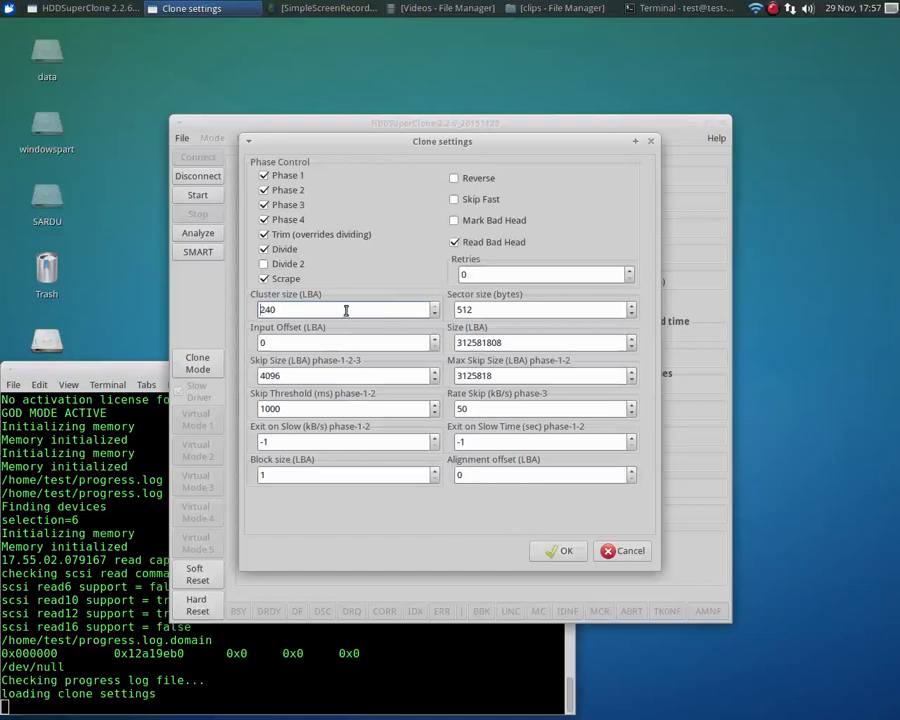
{"action": "left_click", "coordinate": [562, 552]}
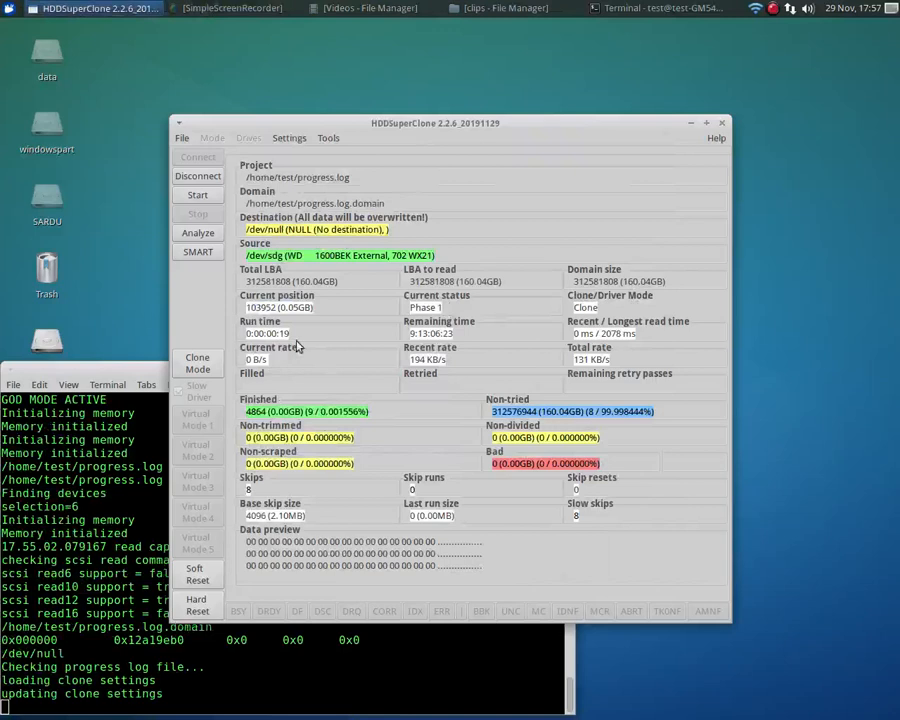
Restart the clone for about 20 seconds with the new cluster size and stop it
{"action": "left_click", "coordinate": [199, 195]}
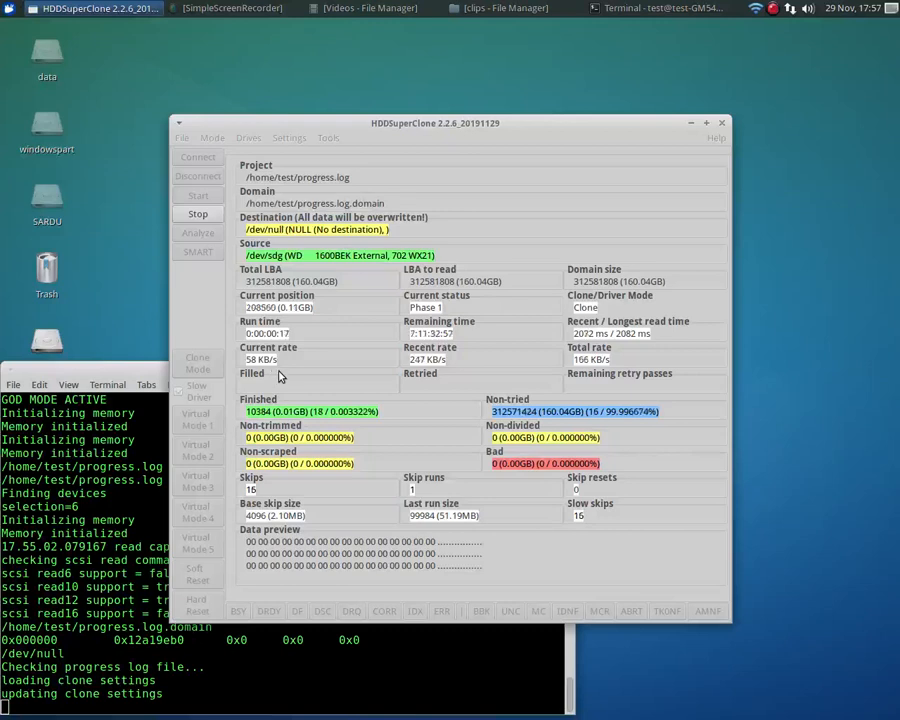
{"action": "left_click", "coordinate": [197, 216]}
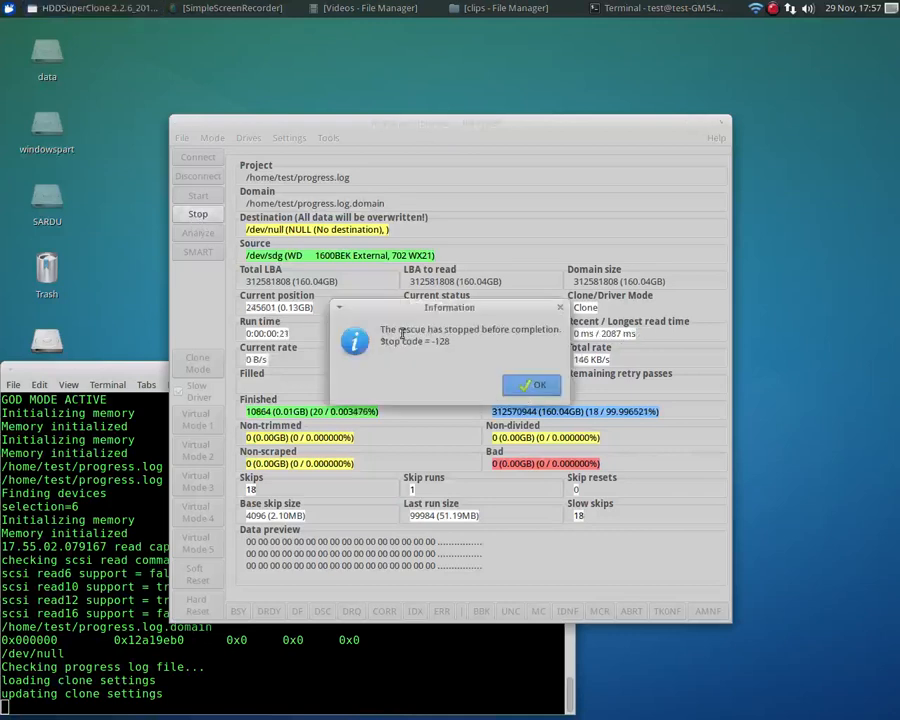
{"action": "left_click", "coordinate": [527, 386]}
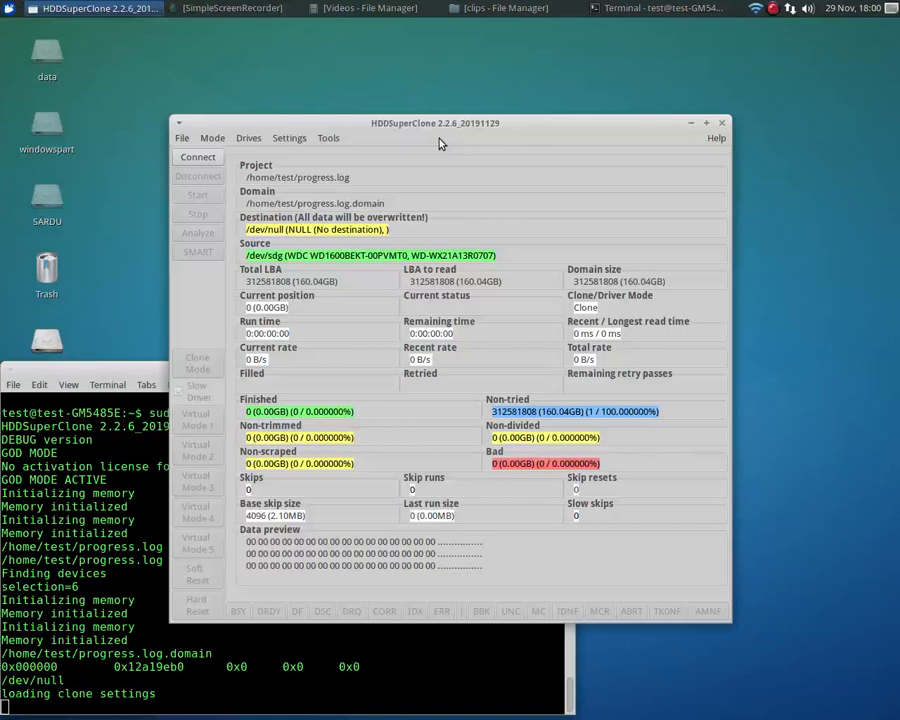
Raise the cluster size above 128 LBA in the clone settings and start cloning the connected /dev/sdg source
{"action": "left_click", "coordinate": [288, 140]}
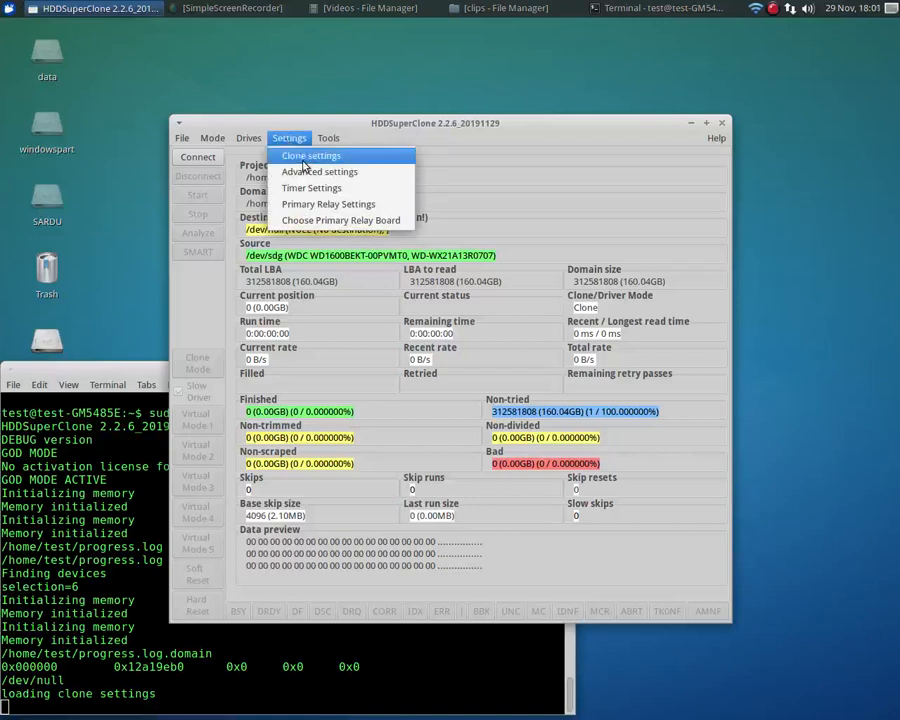
{"action": "left_click", "coordinate": [310, 160]}
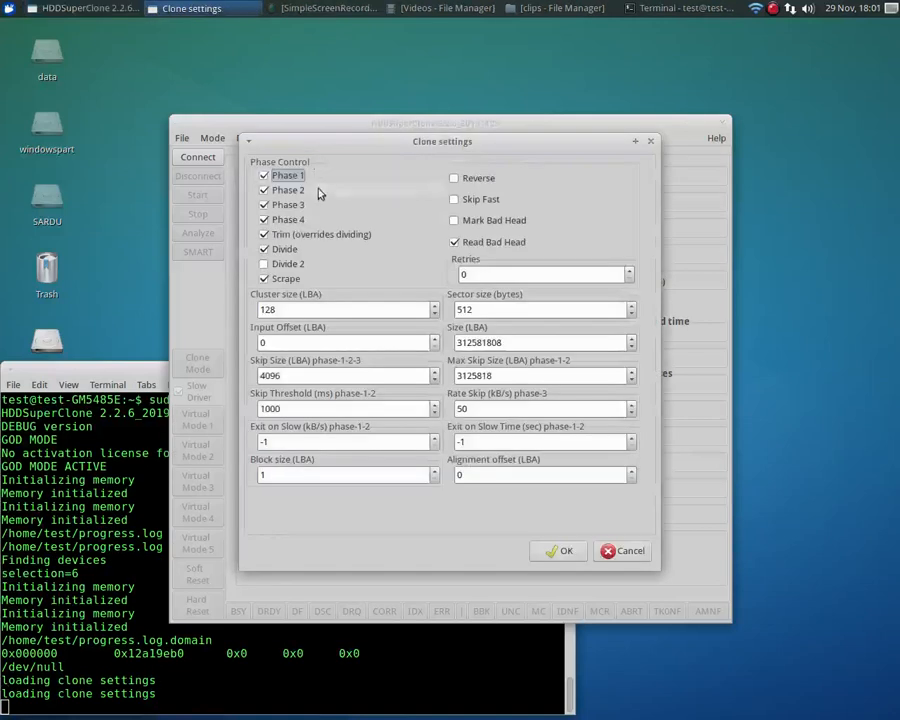
{"action": "left_click", "coordinate": [435, 308]}
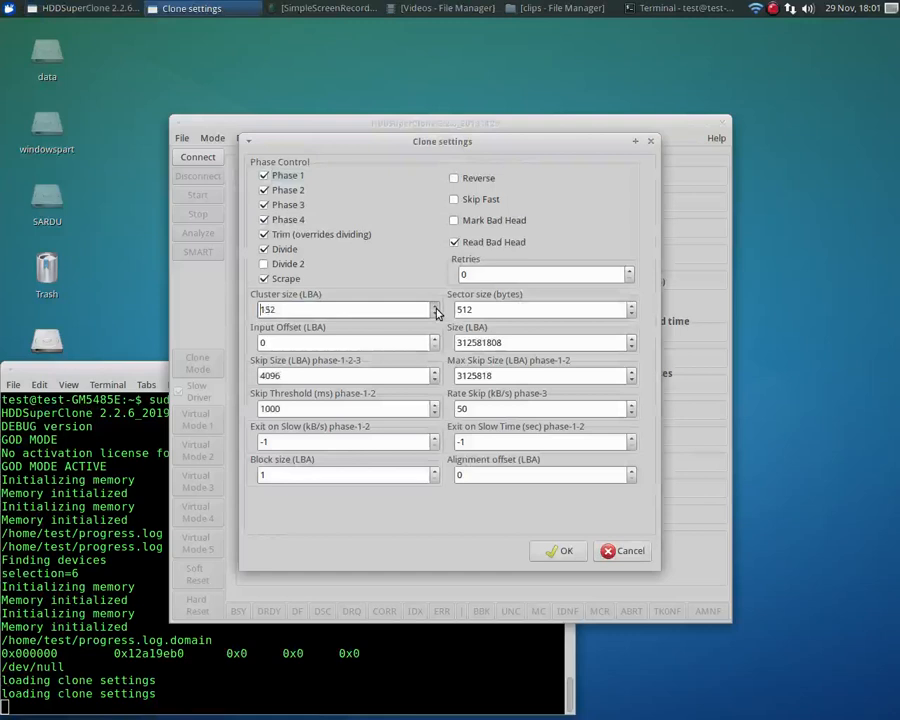
{"action": "left_click_drag", "start_coordinate": [435, 311], "coordinate": [437, 312]}
{"action": "left_click", "coordinate": [558, 553]}
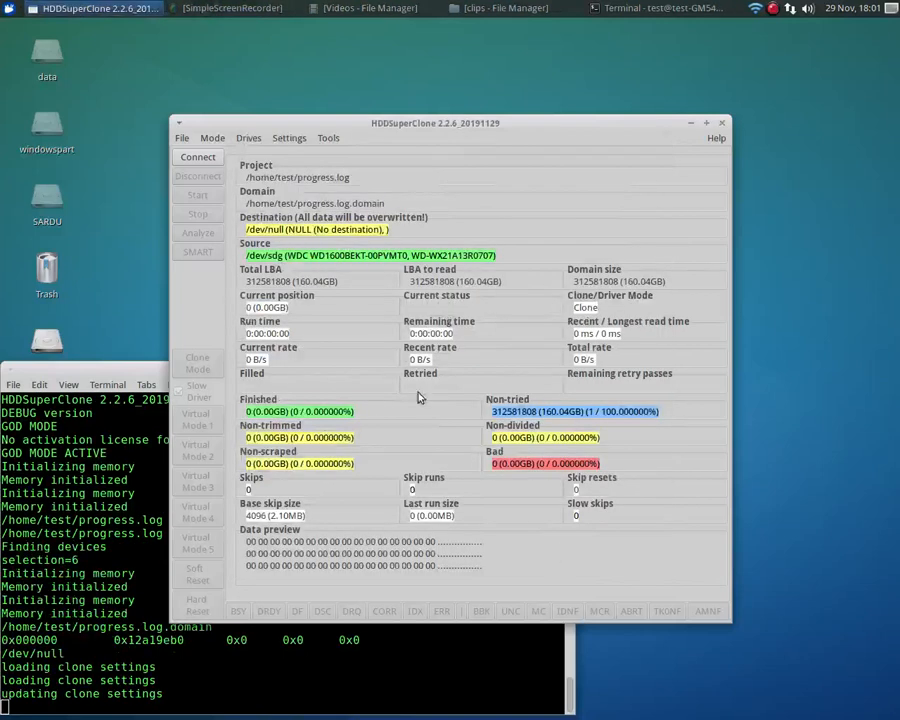
{"action": "left_click", "coordinate": [197, 157]}
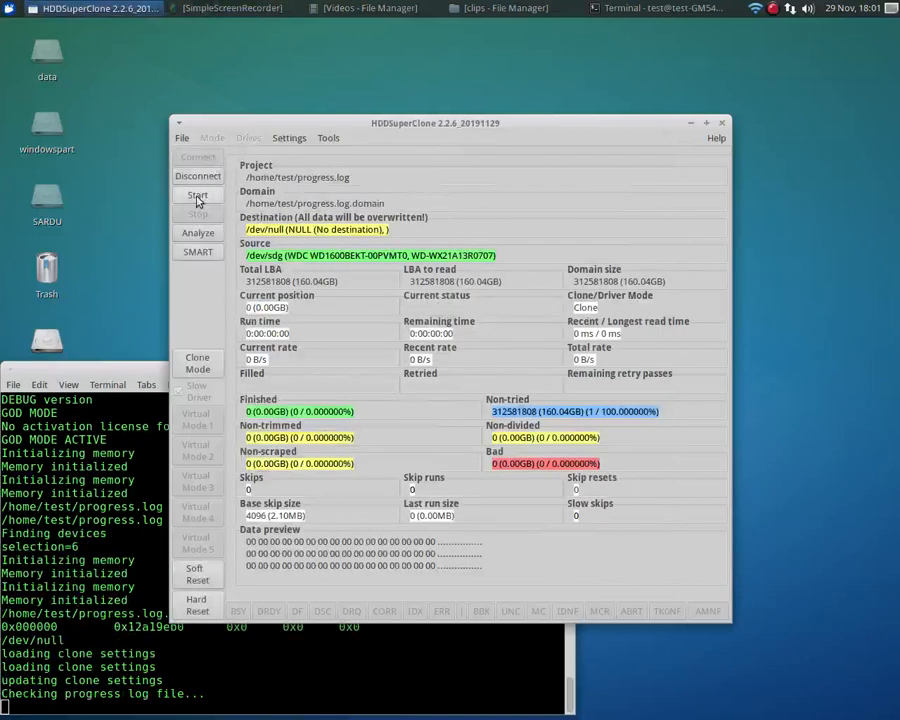
{"action": "left_click", "coordinate": [197, 198]}
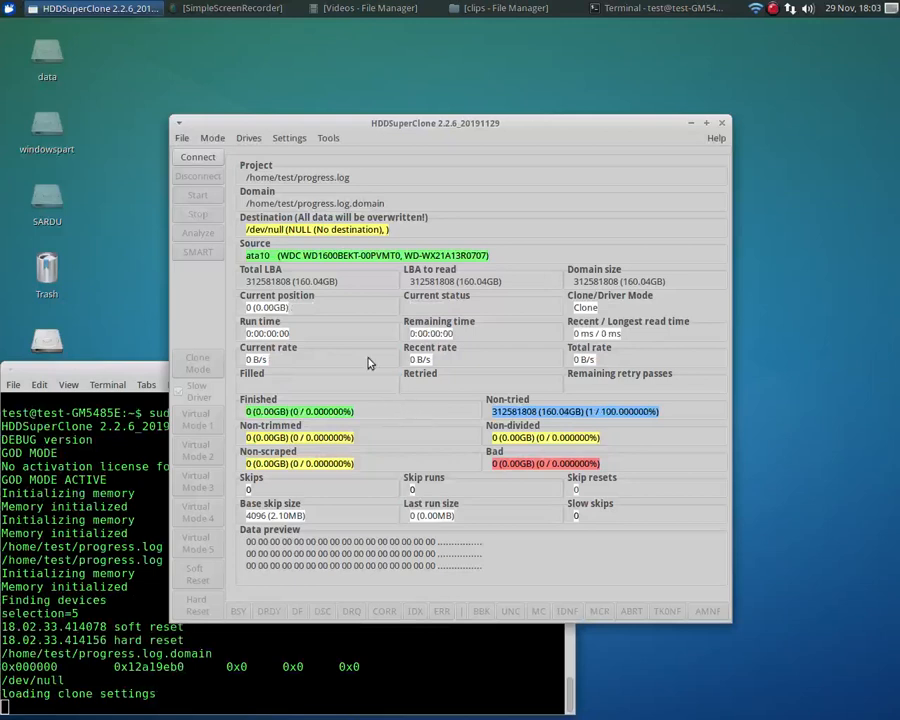
Set the cluster size to 1984 LBA in the clone settings for the ata10 source
{"action": "left_click", "coordinate": [289, 140]}
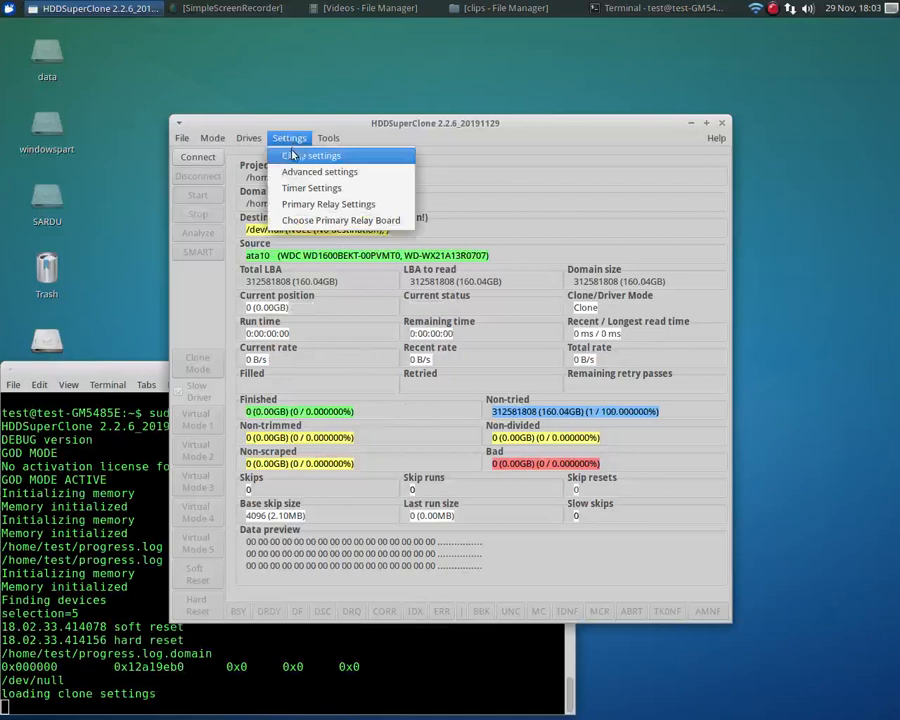
{"action": "left_click", "coordinate": [292, 153]}
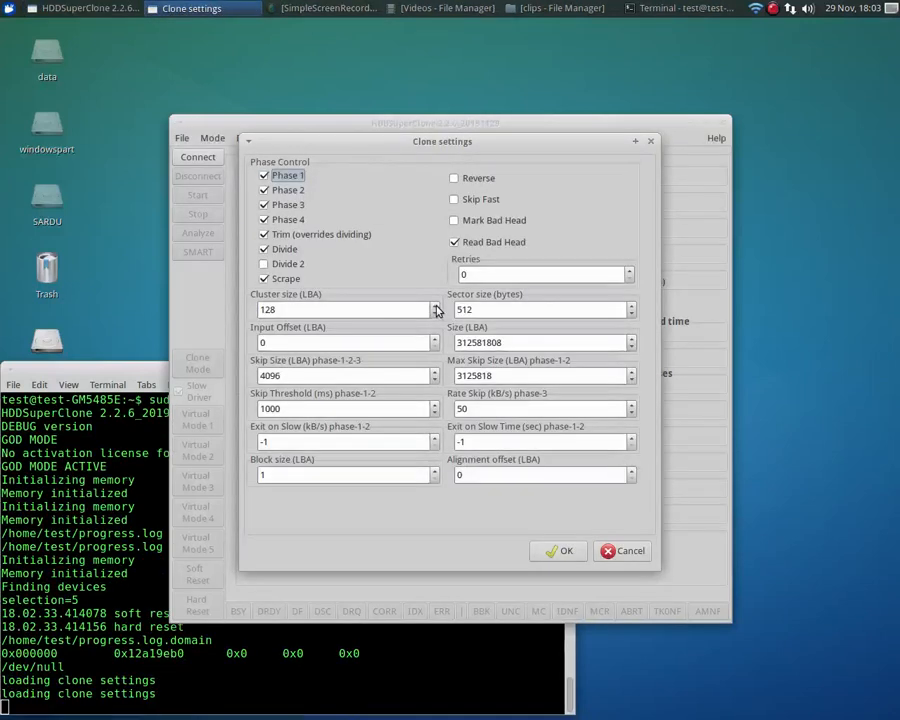
{"action": "left_click", "coordinate": [434, 308]}
{"action": "left_click", "coordinate": [434, 308]}
{"action": "left_click", "coordinate": [434, 308]}
{"action": "left_click", "coordinate": [434, 306]}
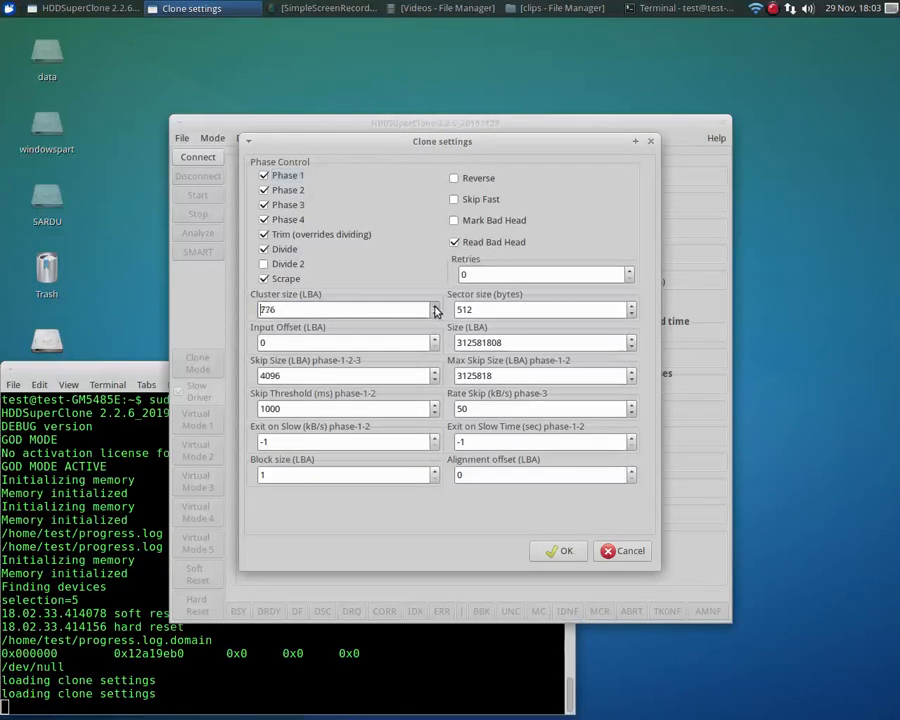
{"action": "left_click", "coordinate": [434, 306]}
{"action": "left_click", "coordinate": [434, 306]}
{"action": "left_click", "coordinate": [434, 306]}
{"action": "left_click", "coordinate": [434, 306]}
{"action": "left_click", "coordinate": [434, 306]}
{"action": "left_click", "coordinate": [434, 306]}
{"action": "left_click", "coordinate": [434, 306]}
{"action": "left_click", "coordinate": [561, 550]}
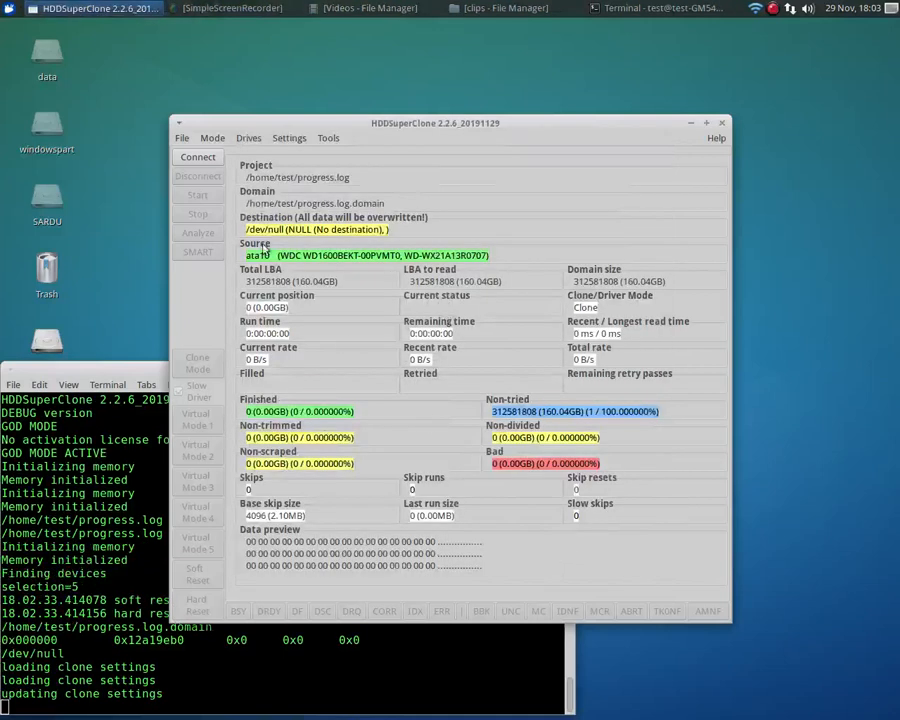
Connect the ata10 source drive, run the clone for about 20 seconds and stop it
{"action": "left_click", "coordinate": [197, 157]}
{"action": "left_click", "coordinate": [197, 196]}
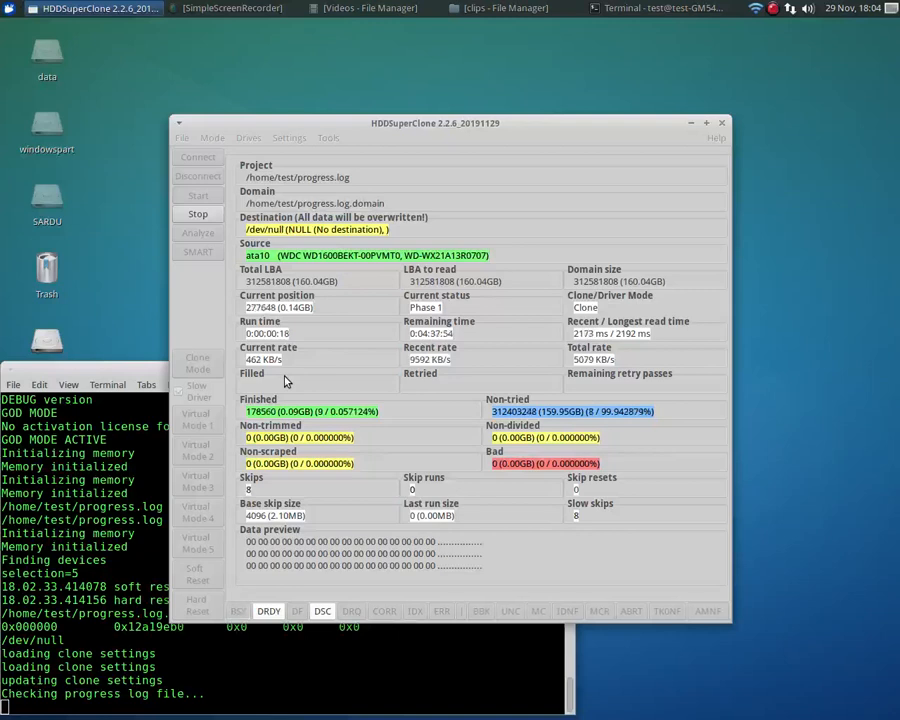
{"action": "left_click", "coordinate": [196, 217]}
{"action": "left_click", "coordinate": [531, 327]}
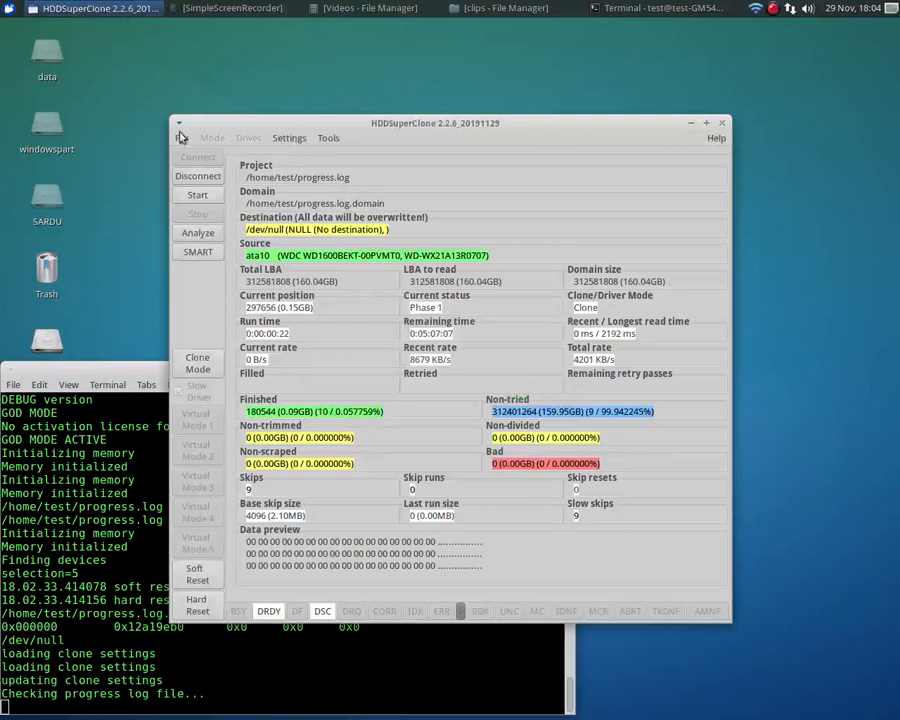
Disconnect the source drive and start the virtual disk driver
{"action": "left_click", "coordinate": [197, 177]}
{"action": "left_click", "coordinate": [248, 138]}
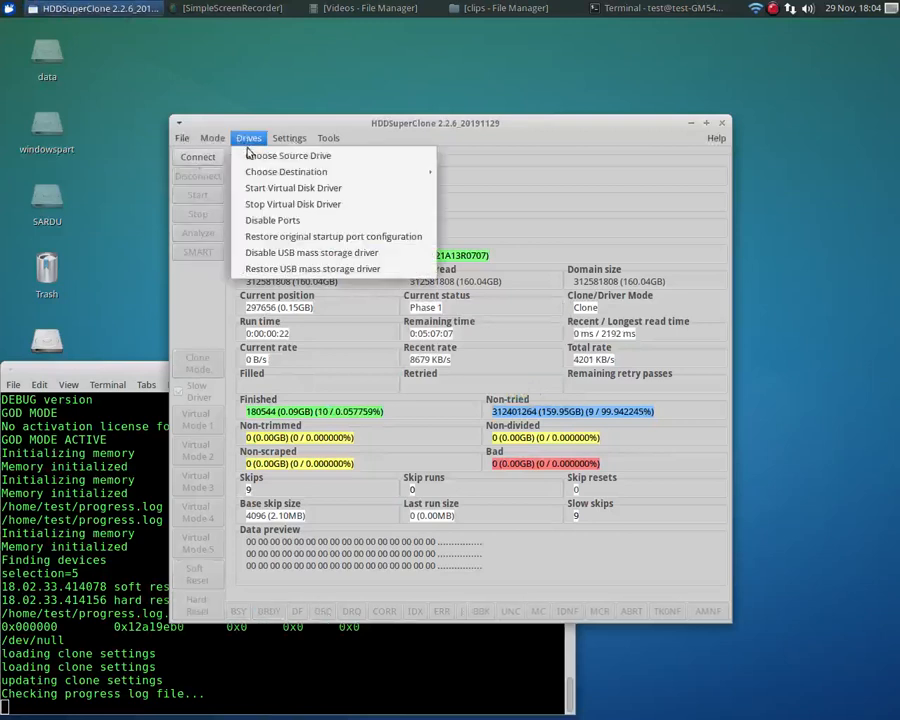
{"action": "left_click", "coordinate": [293, 190]}
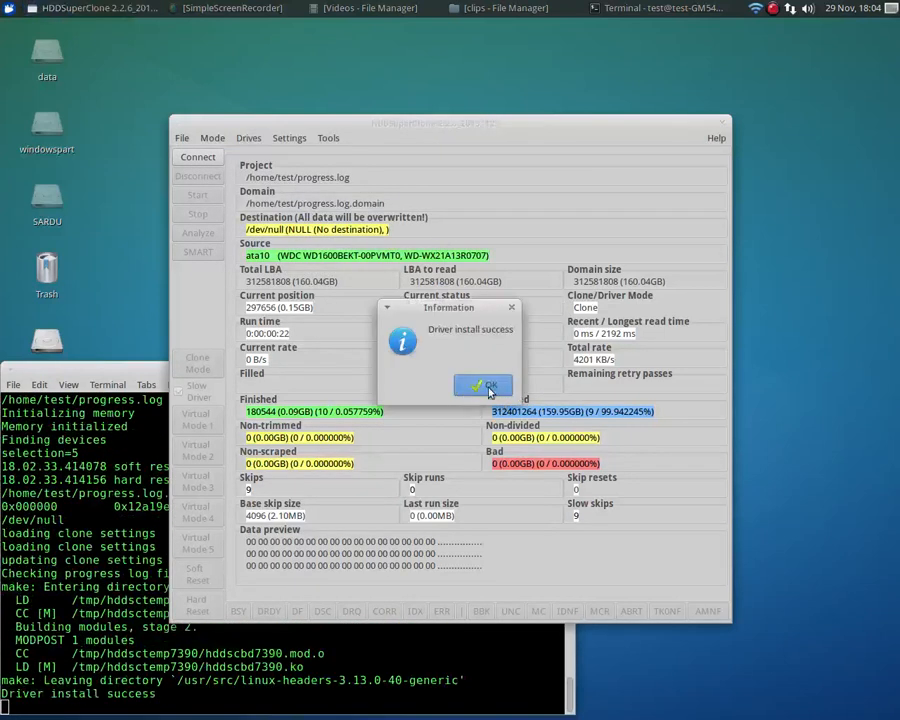
{"action": "left_click", "coordinate": [472, 384]}
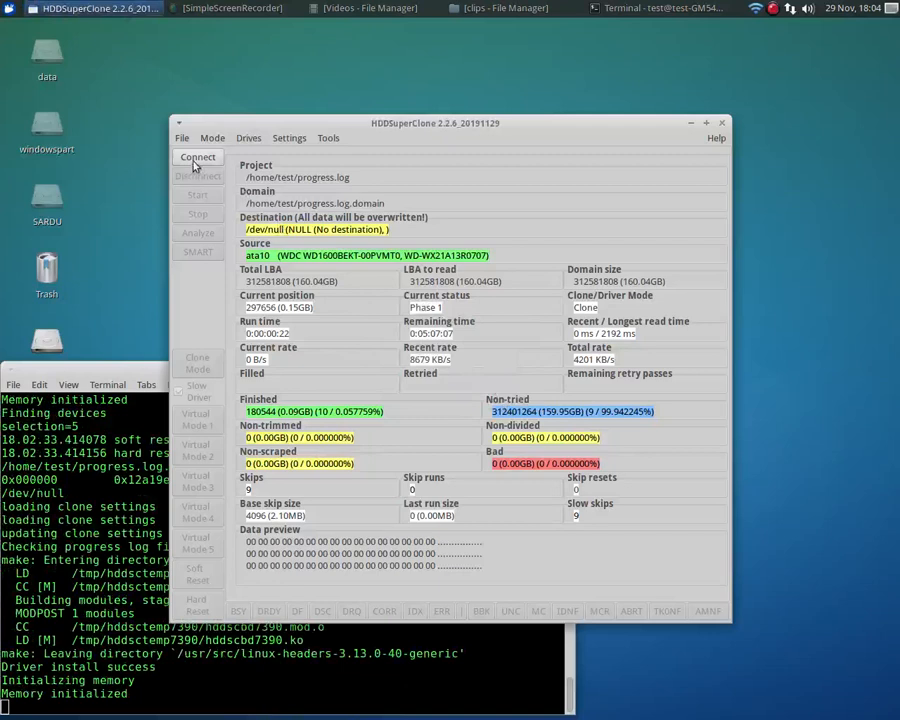
Set the cluster size to 8128 LBA in the clone settings for the ata10 source
{"action": "left_click", "coordinate": [280, 144]}
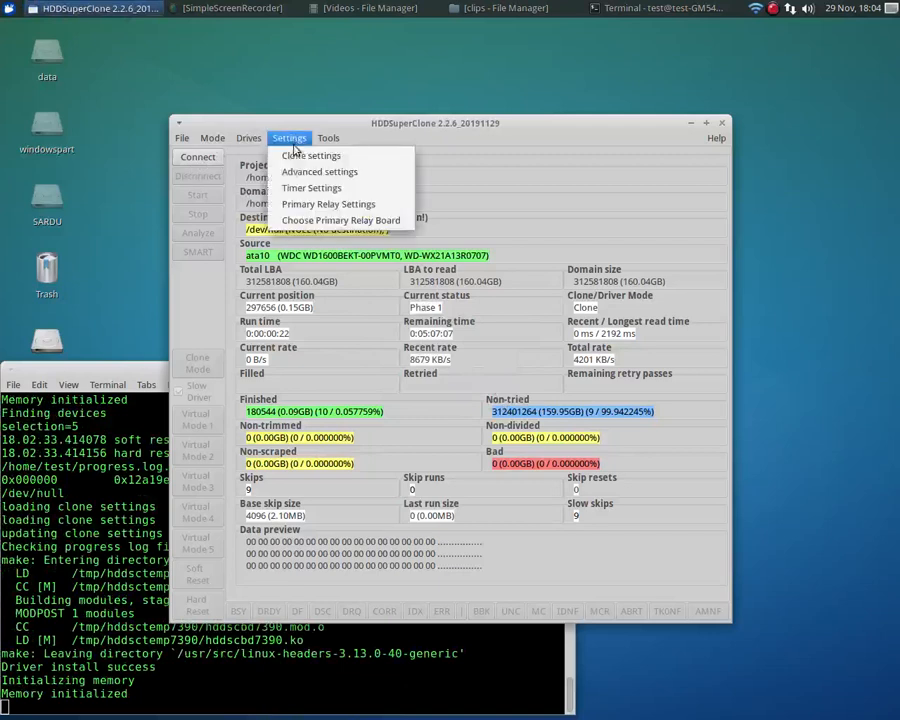
{"action": "left_click", "coordinate": [298, 166]}
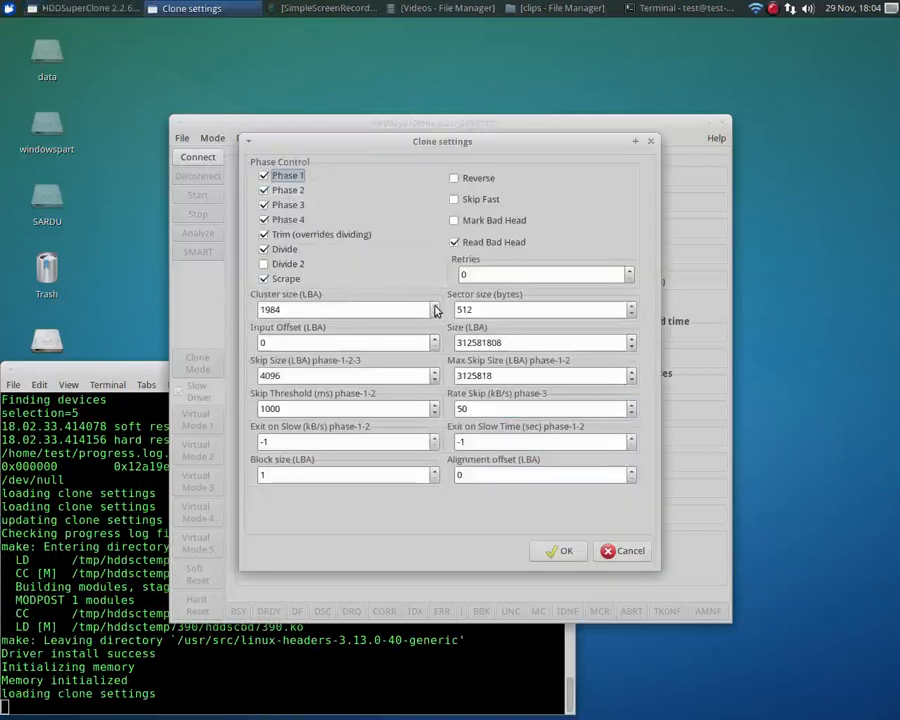
{"action": "left_click", "coordinate": [435, 307]}
{"action": "left_click_drag", "start_coordinate": [436, 309], "coordinate": [436, 311]}
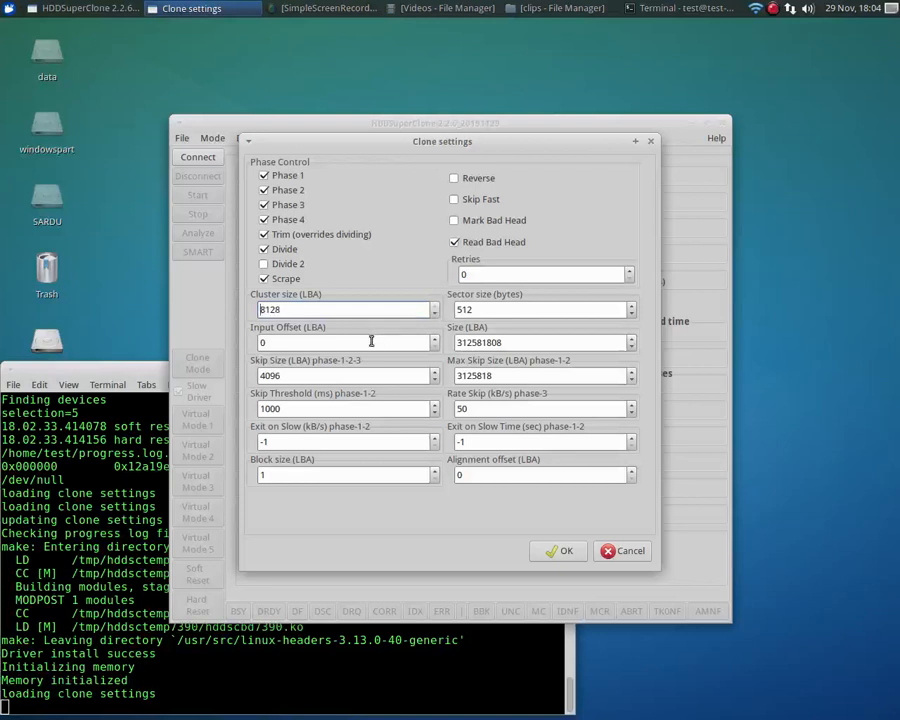
{"action": "left_click", "coordinate": [560, 551]}
Connect the ata10 source, clone with the 8128 LBA cluster size for about 21 seconds and stop the run
{"action": "left_click", "coordinate": [199, 156]}
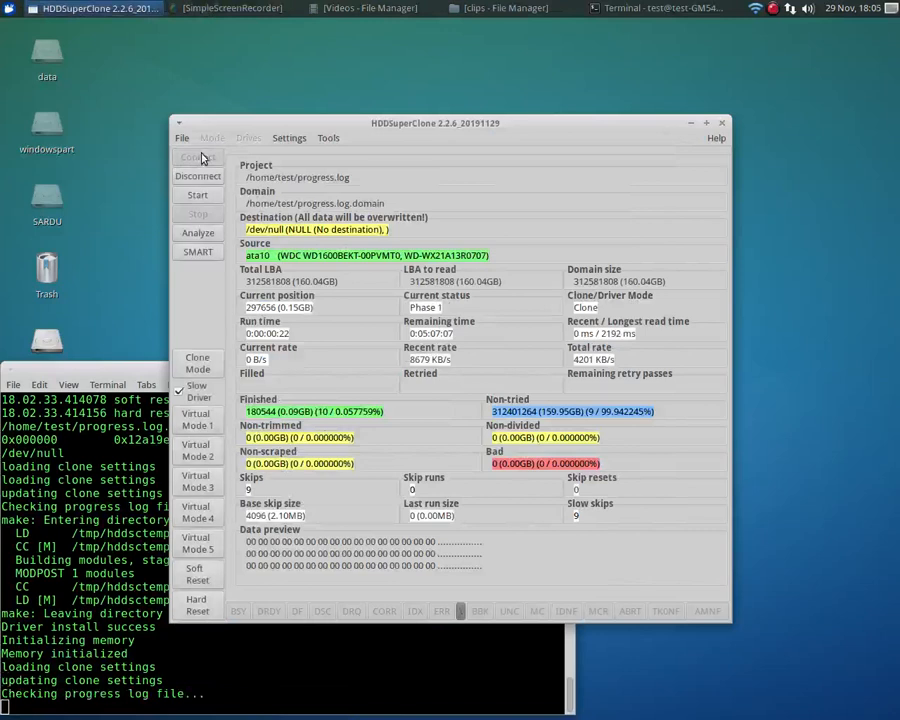
{"action": "left_click", "coordinate": [196, 197]}
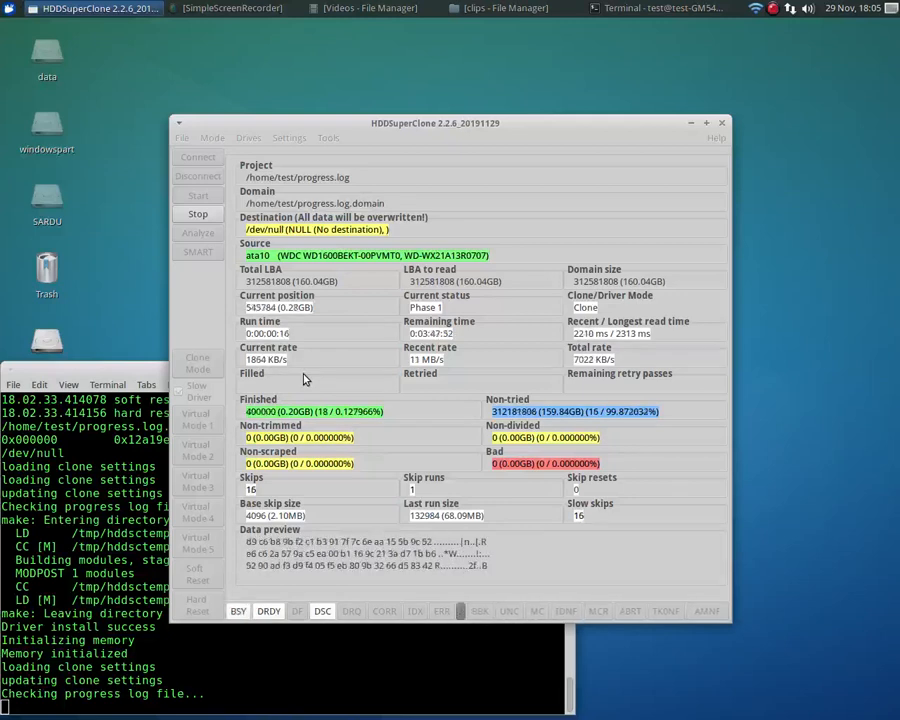
{"action": "left_click", "coordinate": [197, 217]}
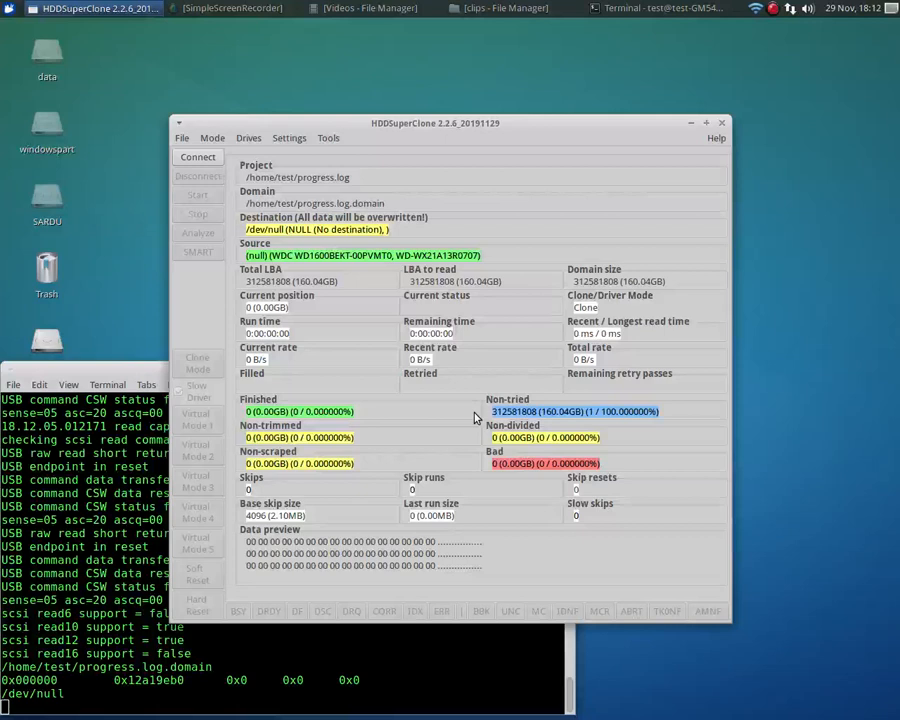
Enter 9999999 as the cluster size for the USB source so the maximum of 65520 LBA is used, and accept the clone settings
{"action": "left_click", "coordinate": [294, 139]}
{"action": "left_click", "coordinate": [305, 155]}
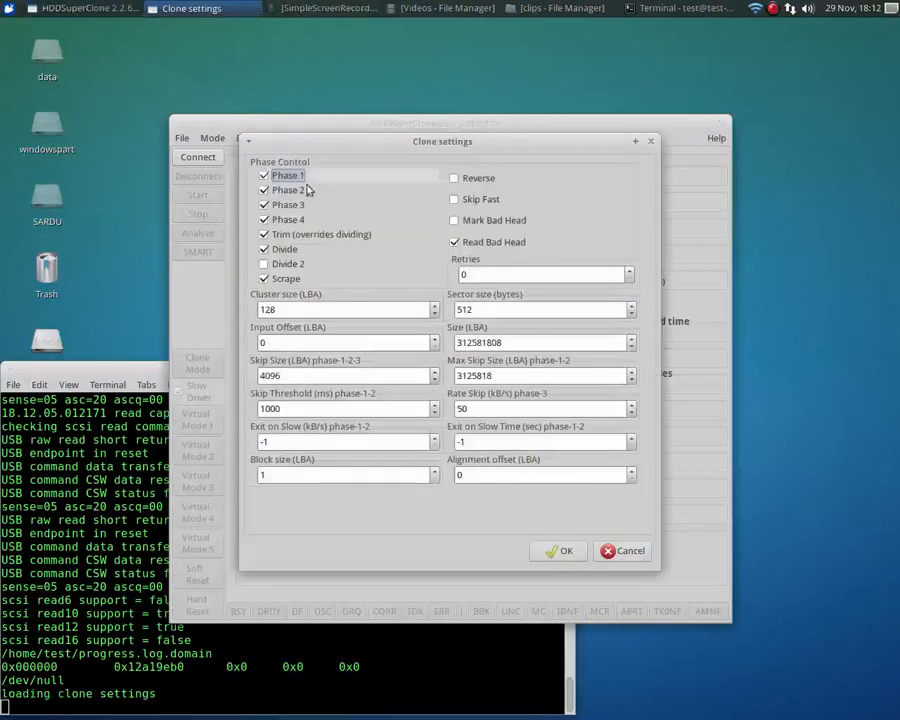
{"action": "left_click", "coordinate": [435, 307]}
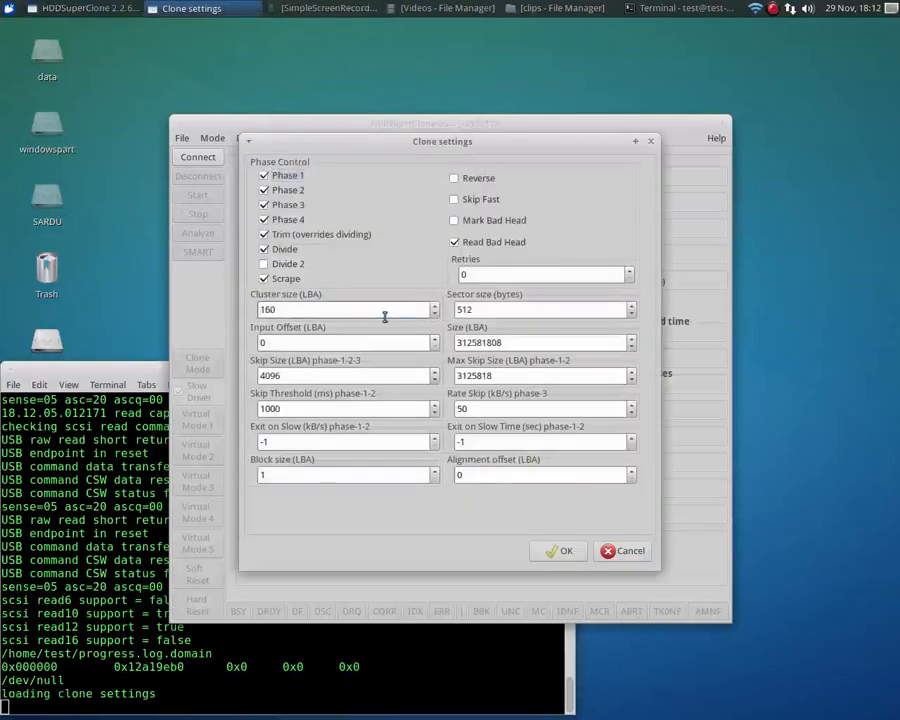
{"action": "double_click", "coordinate": [374, 308]}
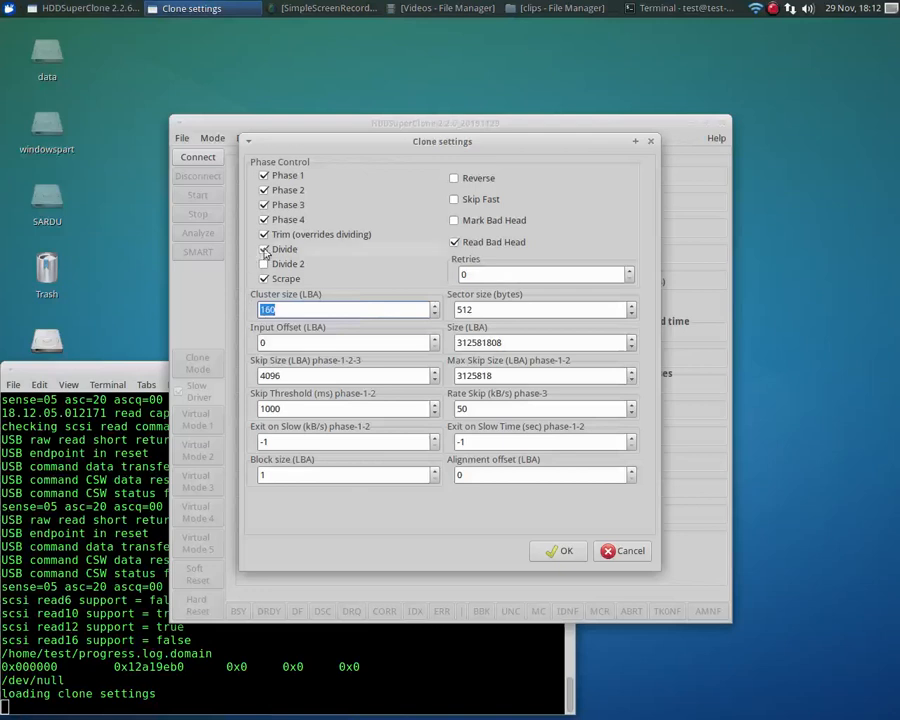
{"action": "type", "text": "9999999"}
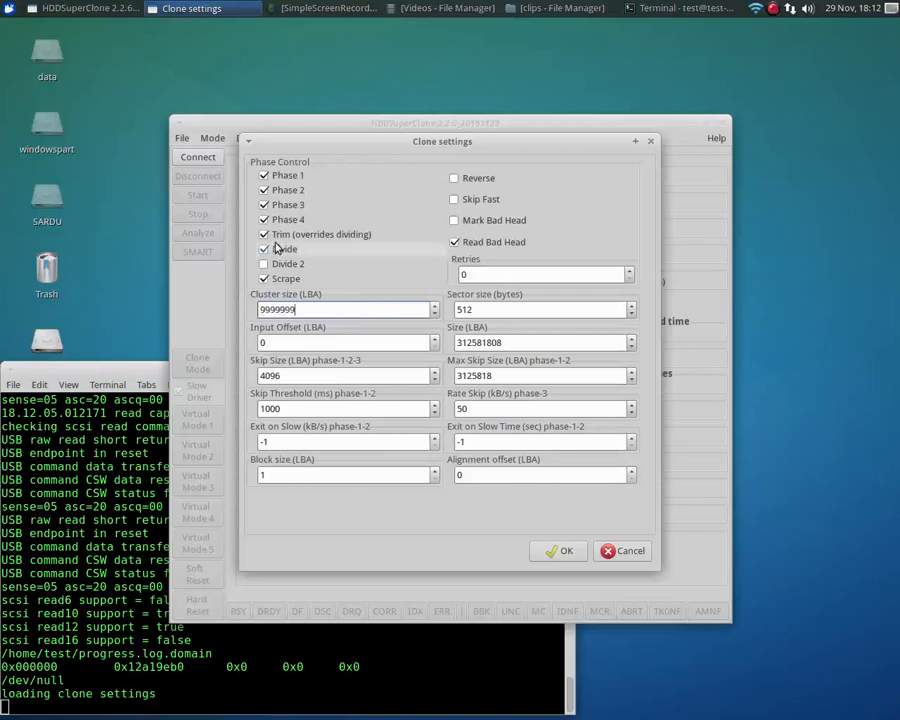
{"action": "key", "text": "Return"}
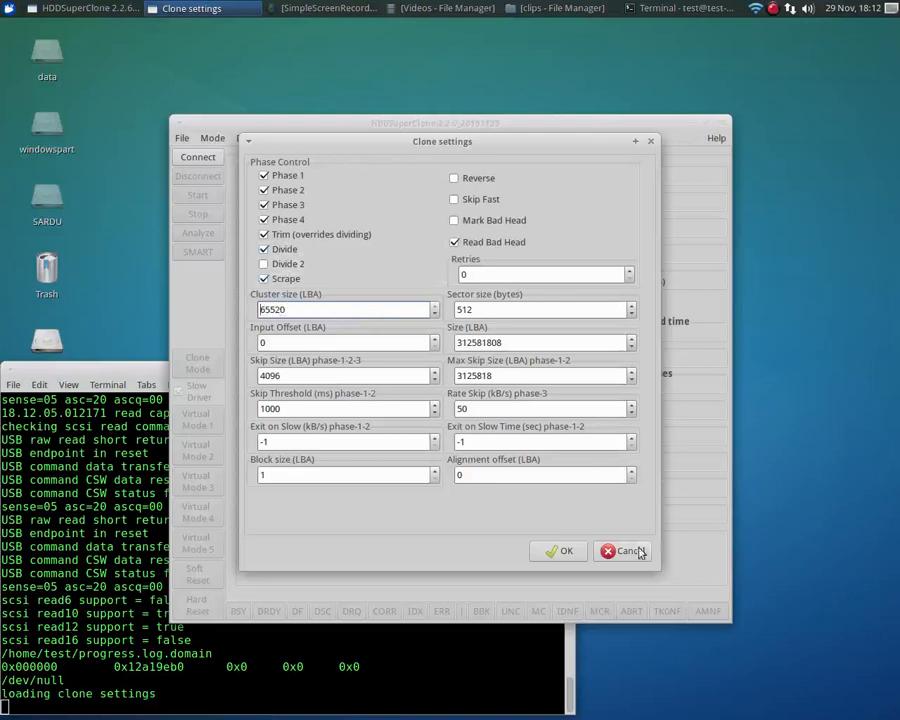
{"action": "left_click", "coordinate": [560, 553]}
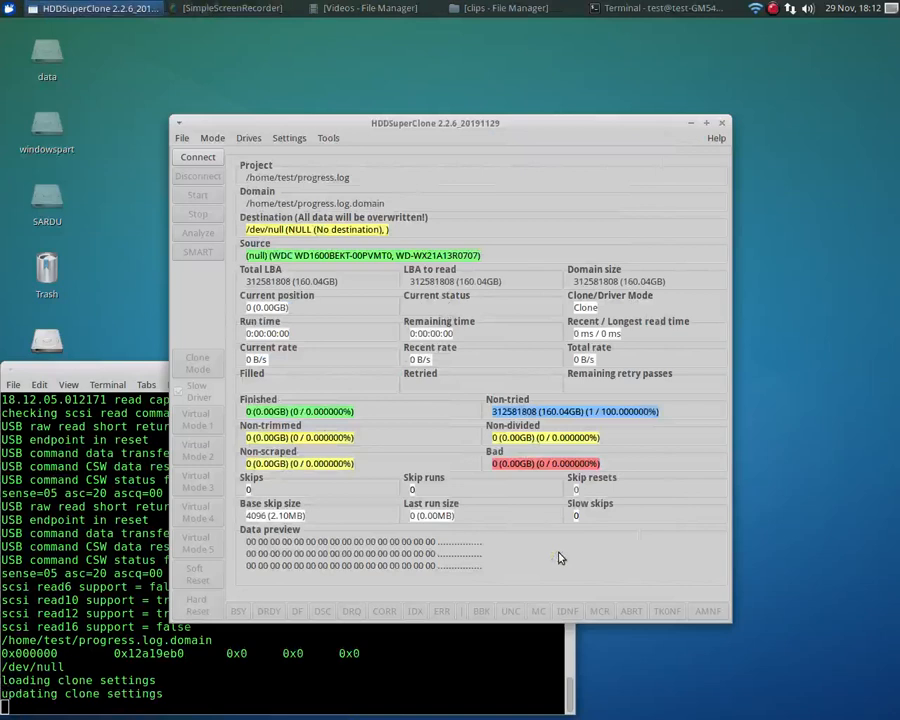
Connect the USB source drive and start cloning it with the 65520 LBA cluster size
{"action": "left_click", "coordinate": [199, 158]}
{"action": "left_click", "coordinate": [198, 195]}
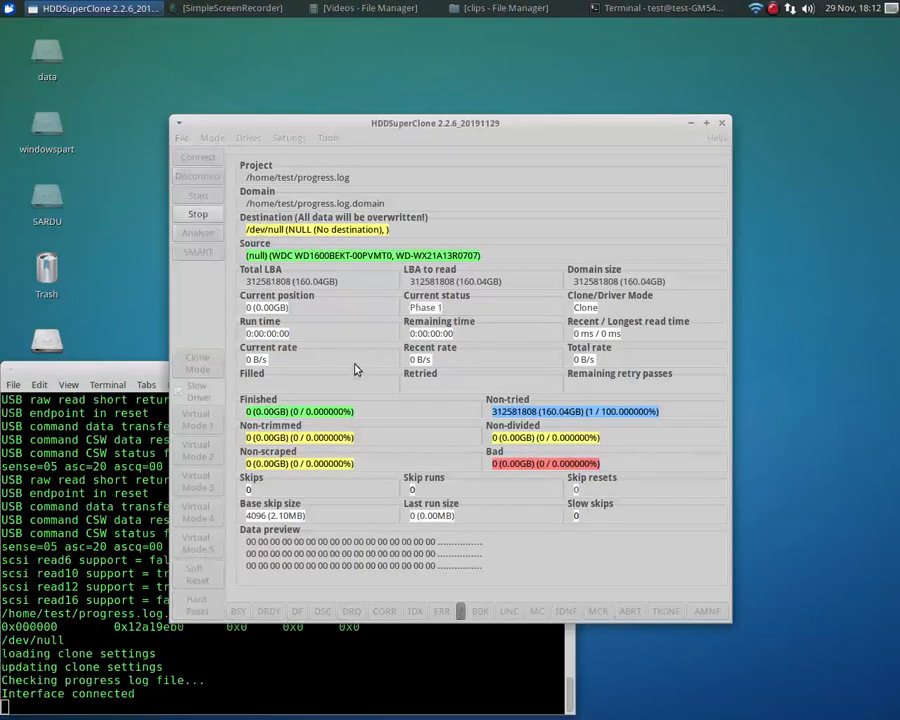